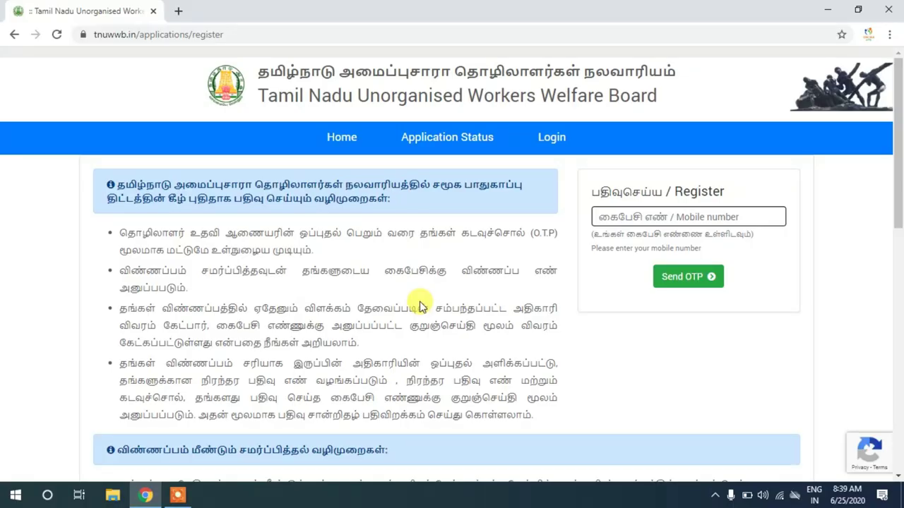
- Read through the registration guidelines and the list of documents required for the application
left_click_drag(89, 226, 353, 403)
left_click(358, 411)
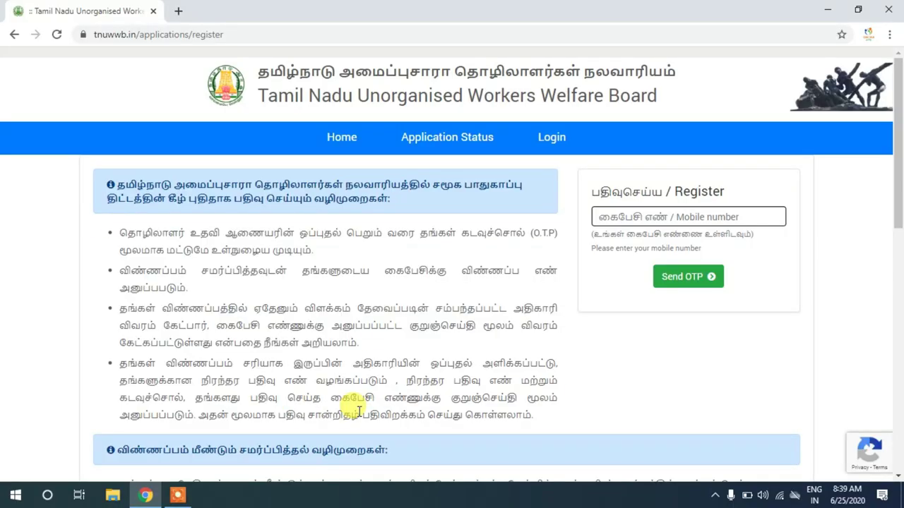
left_click_drag(899, 154, 900, 330)
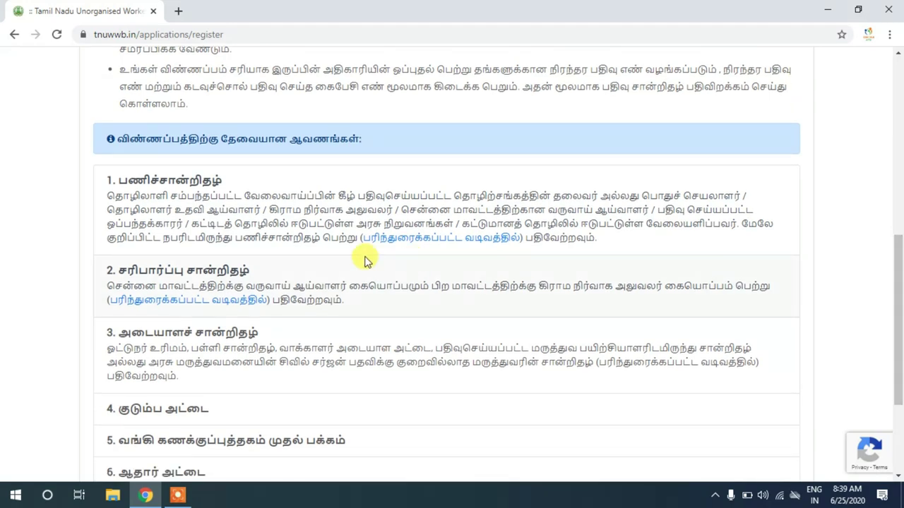
left_click_drag(897, 283, 900, 110)
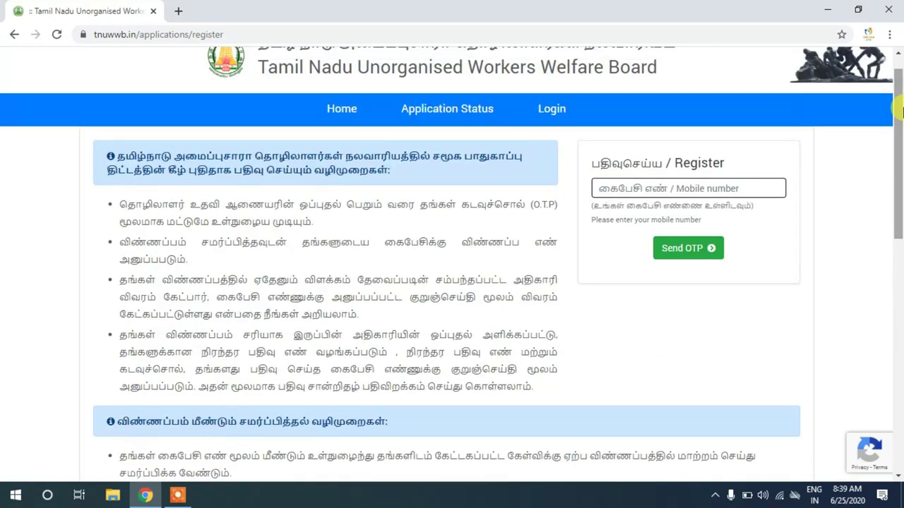
scroll(522, 162, "up", 1)
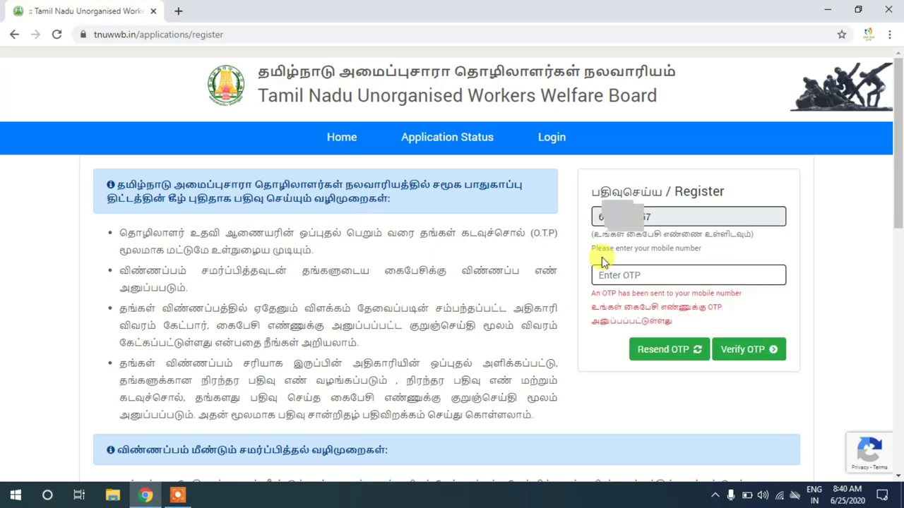
- Enter the OTP received on the registered mobile number
left_click(639, 276)
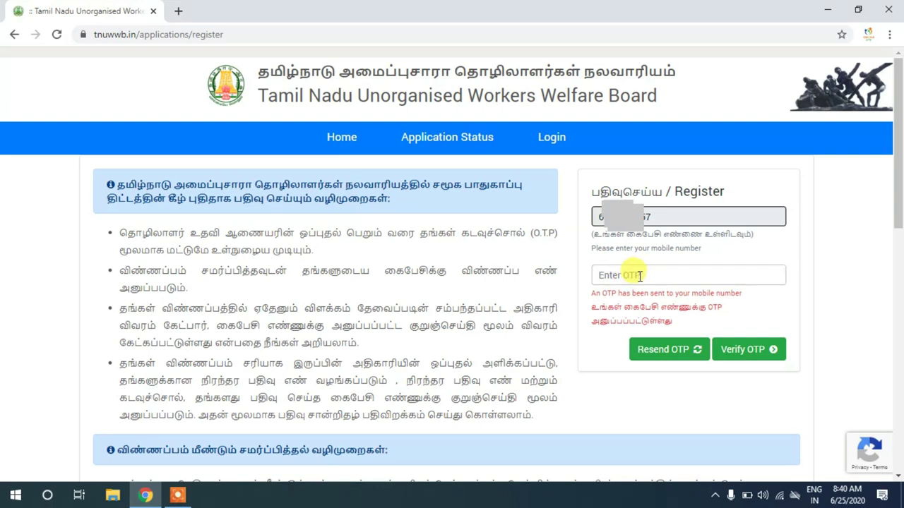
type("••••")
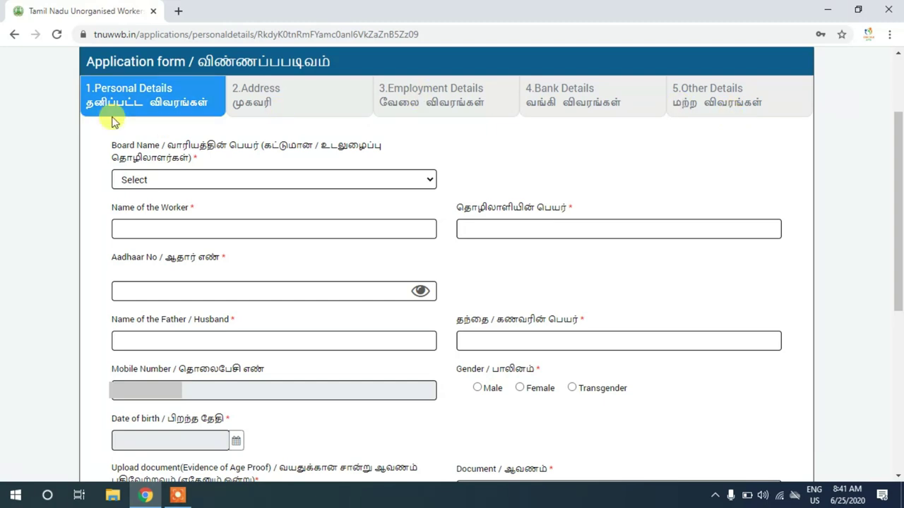
- Choose TN Construction WWB as the board name in the personal details and accept the board confirmation
left_click(194, 181)
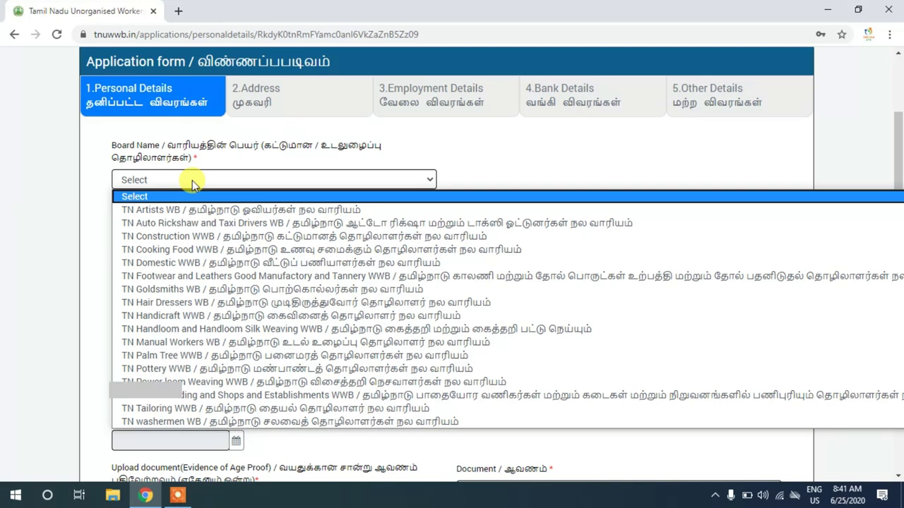
key("Down")
key("Down")
key("Down")
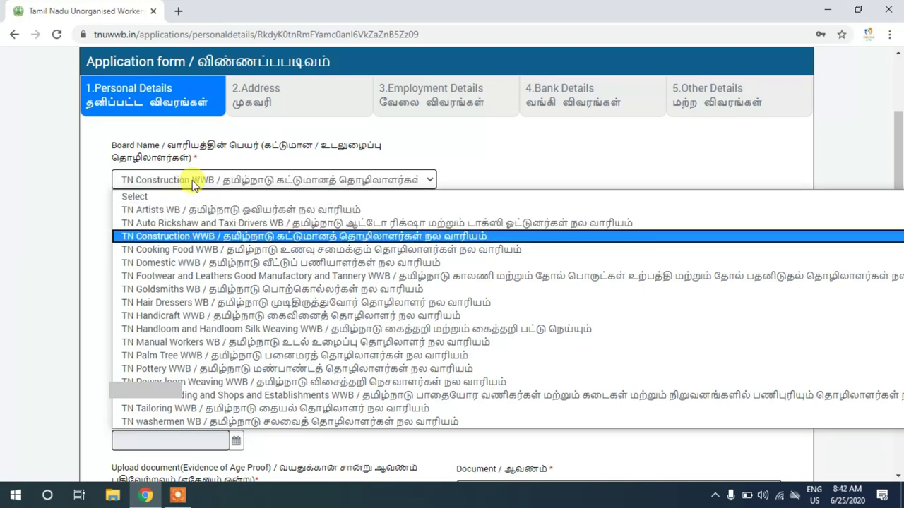
key("Down")
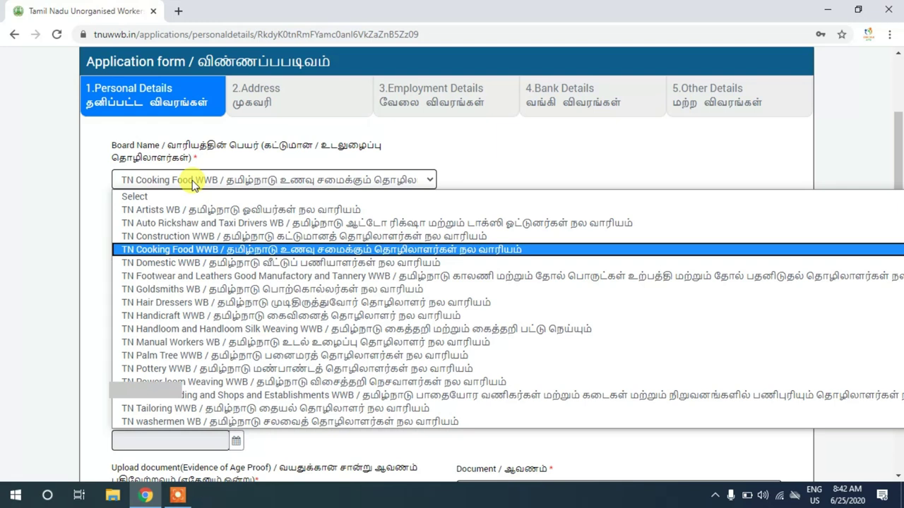
key("Down")
key("Down")
key("Down")
key("Down")
key("Down")
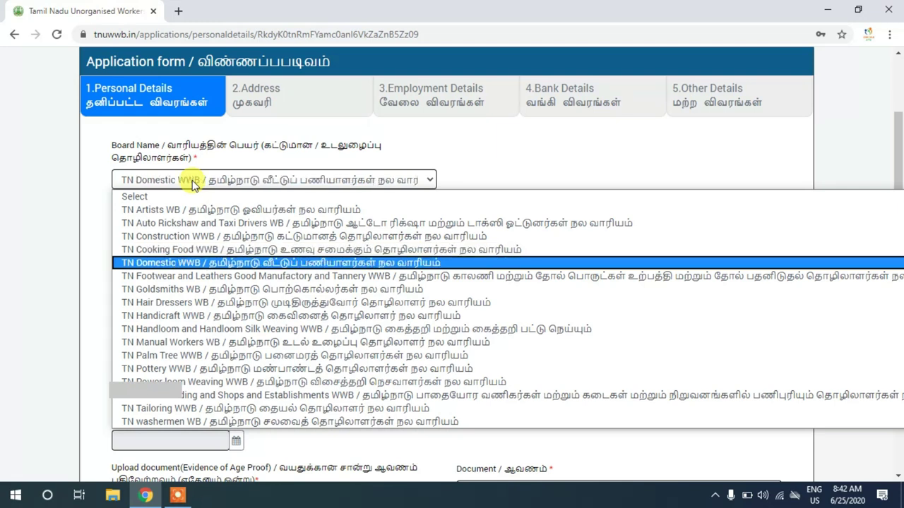
key("Down")
key("Down")
key("Down")
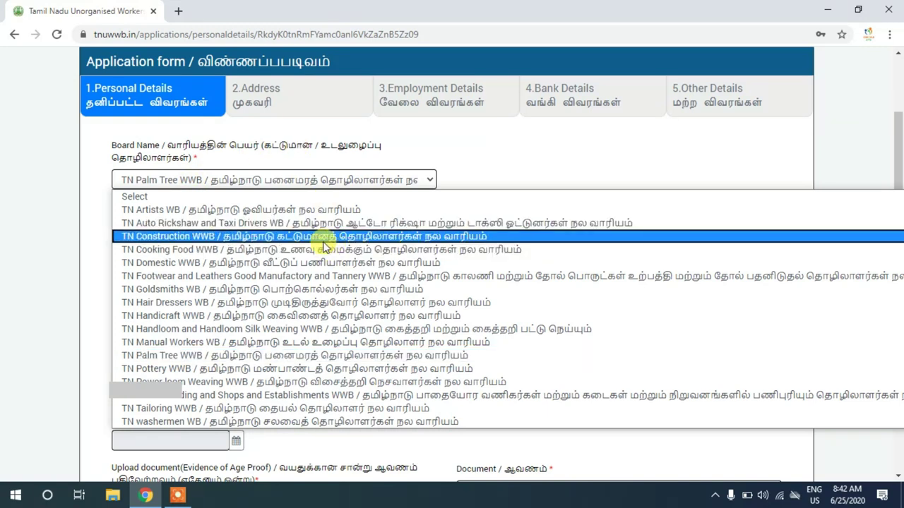
left_click(278, 244)
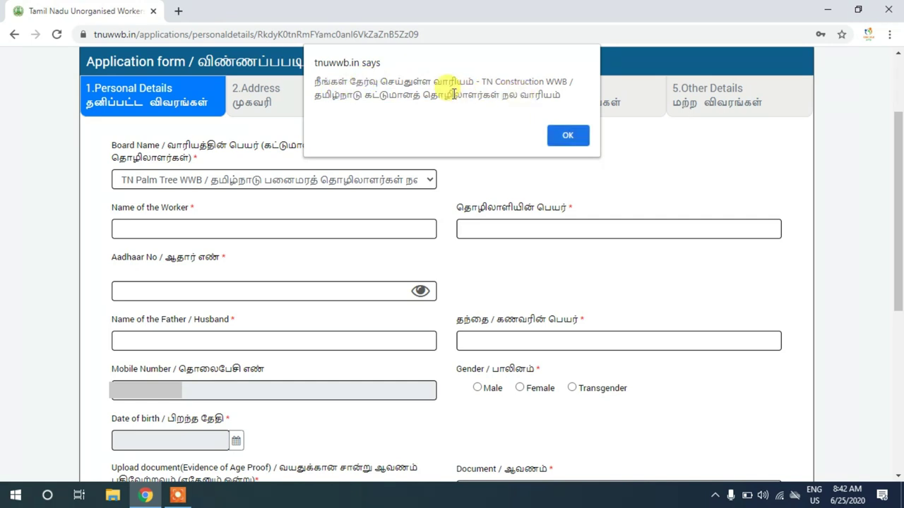
left_click(567, 136)
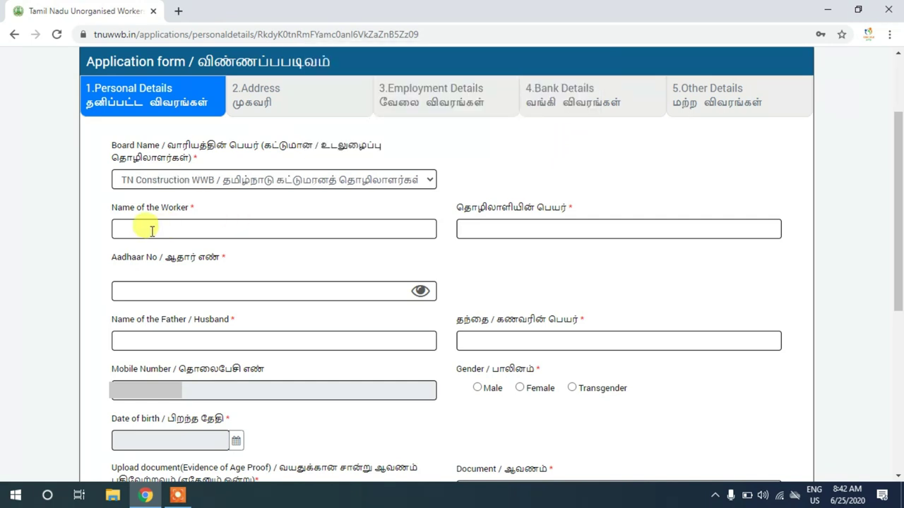
- Enter the worker's name in Tamil script in the Tamil name field, using the transliteration suggestion
left_click(235, 227)
left_click(479, 227)
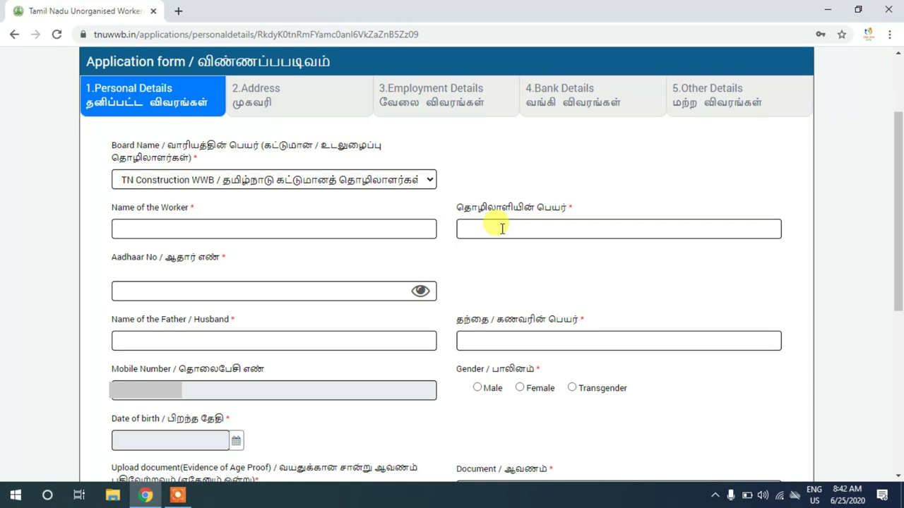
key("alt+shift")
left_click(476, 231)
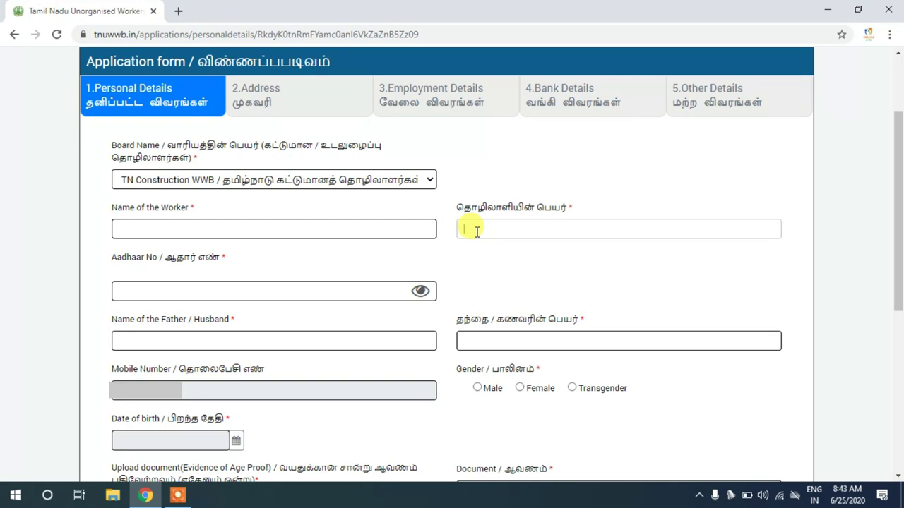
type("arun")
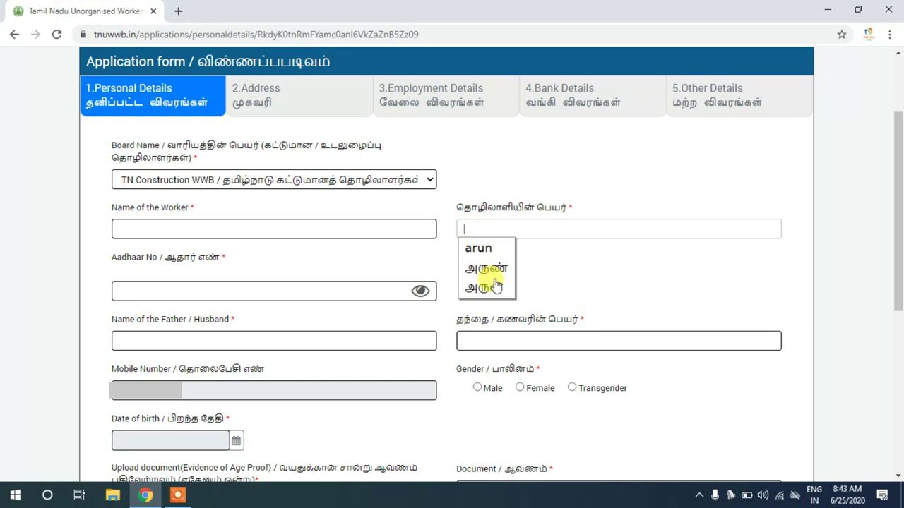
left_click(496, 272)
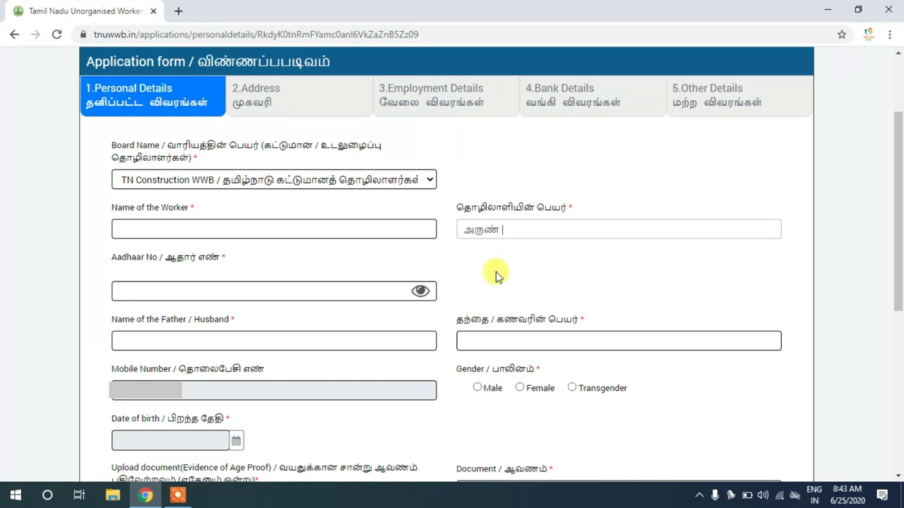
left_click_drag(514, 229, 467, 228)
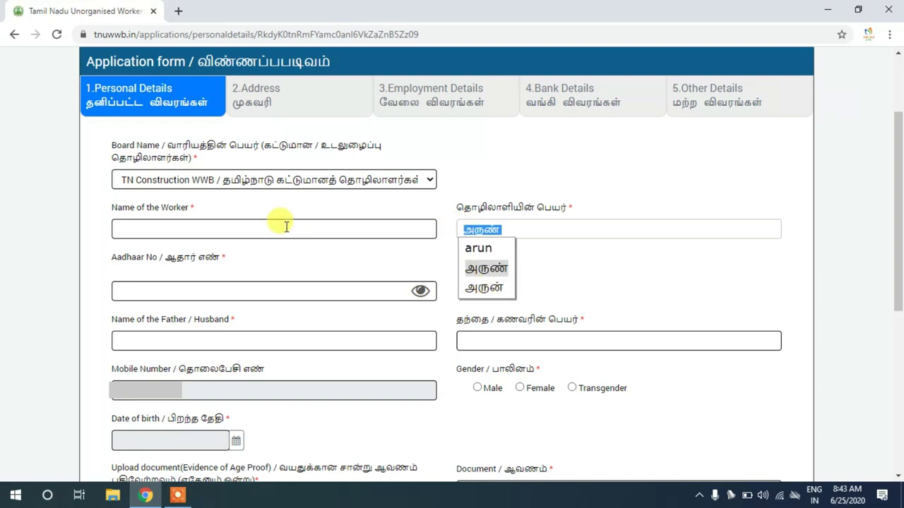
left_click(329, 273)
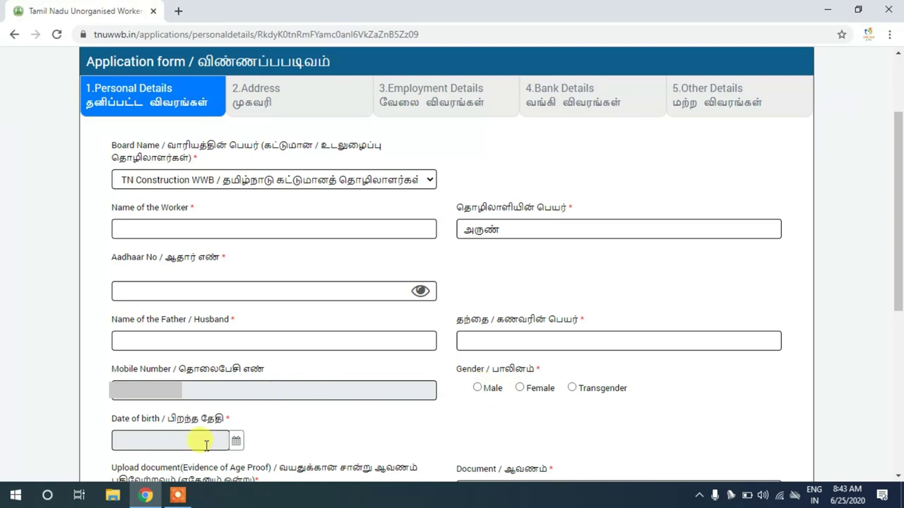
- Look over the age-proof document choices and the Community field in the personal details
scroll(206, 444, "down", 5)
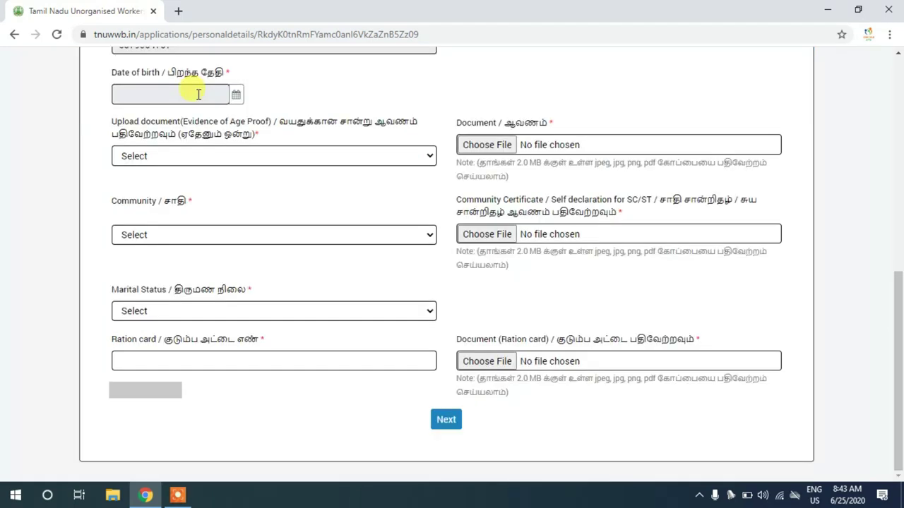
left_click(219, 156)
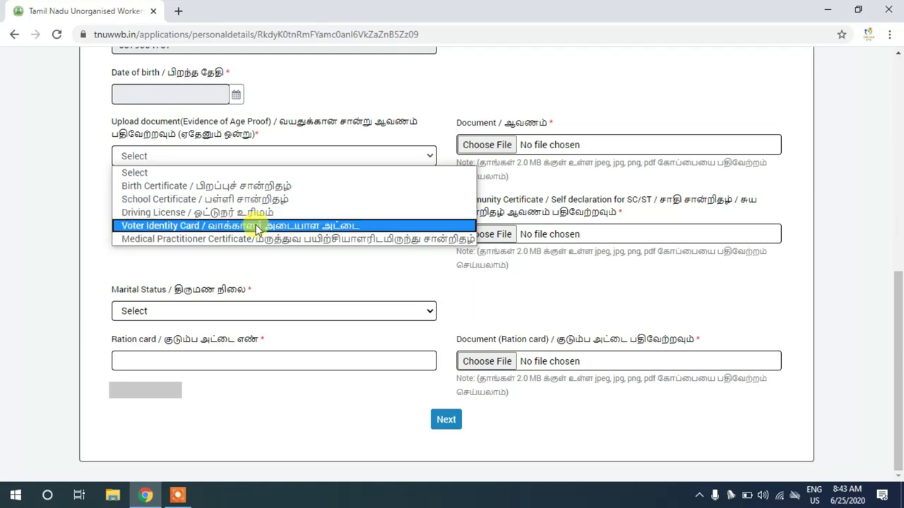
left_click(1, 237)
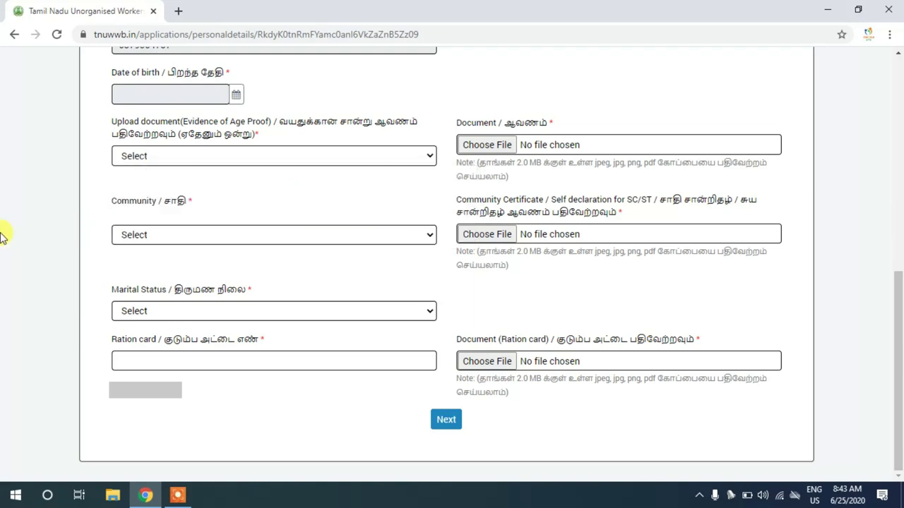
left_click(313, 237)
left_click(313, 237)
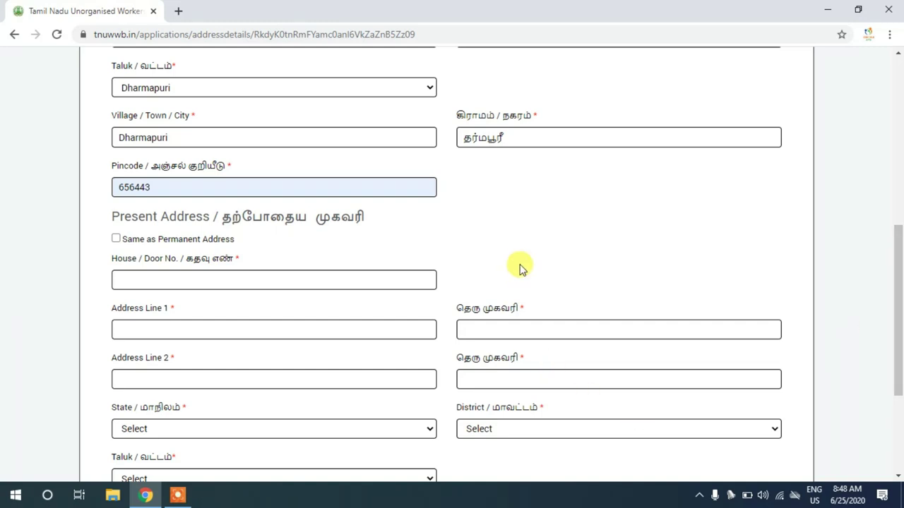
- Set the present address to be the same as the permanent address and continue to the employment details
left_click(117, 239)
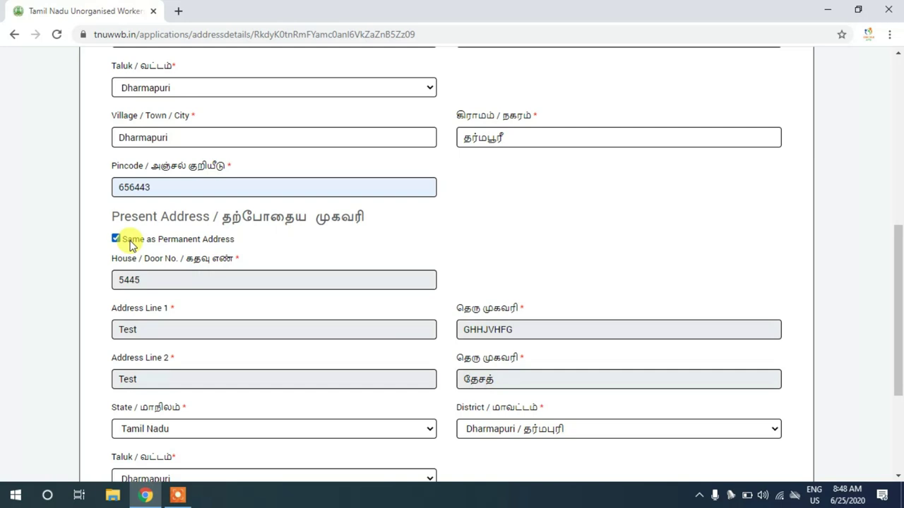
left_click_drag(897, 312, 898, 388)
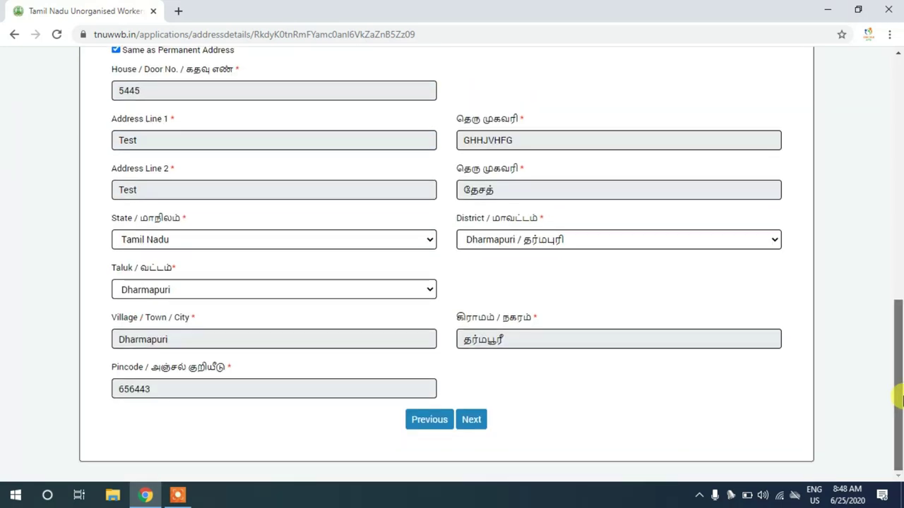
left_click(480, 420)
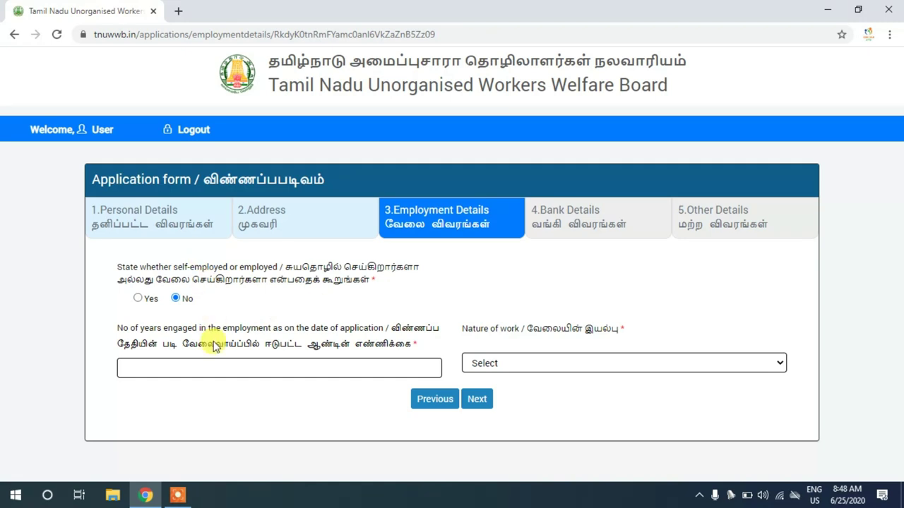
- Fill in the employment details with 10 years engaged and MIXR as the nature of work, and continue to the bank details
left_click(215, 368)
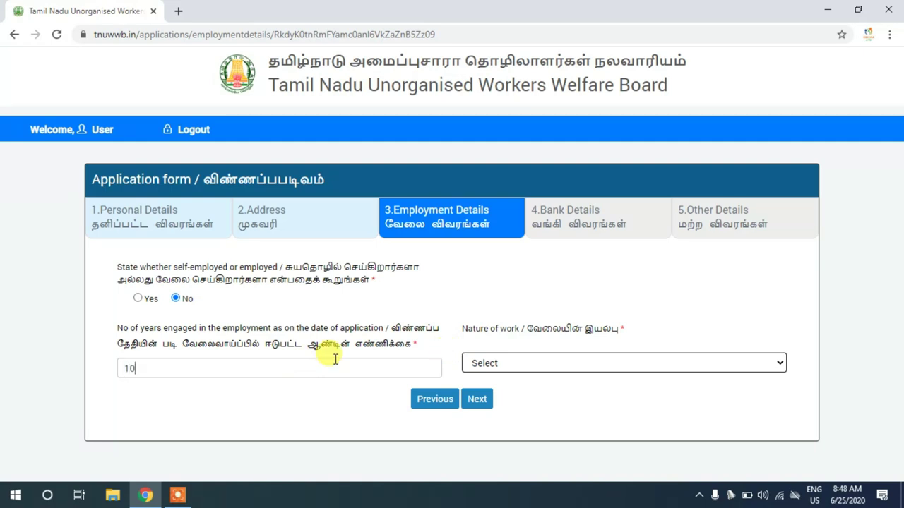
left_click(532, 364)
key("Down")
key("Down")
key("Down")
key("Down")
key("Down")
key("Down")
key("Down")
key("Down")
key("Down")
key("Down")
key("Down")
key("Down")
key("Down")
key("Down")
key("Down")
key("Down")
key("Down")
key("Down")
key("Down")
key("Down")
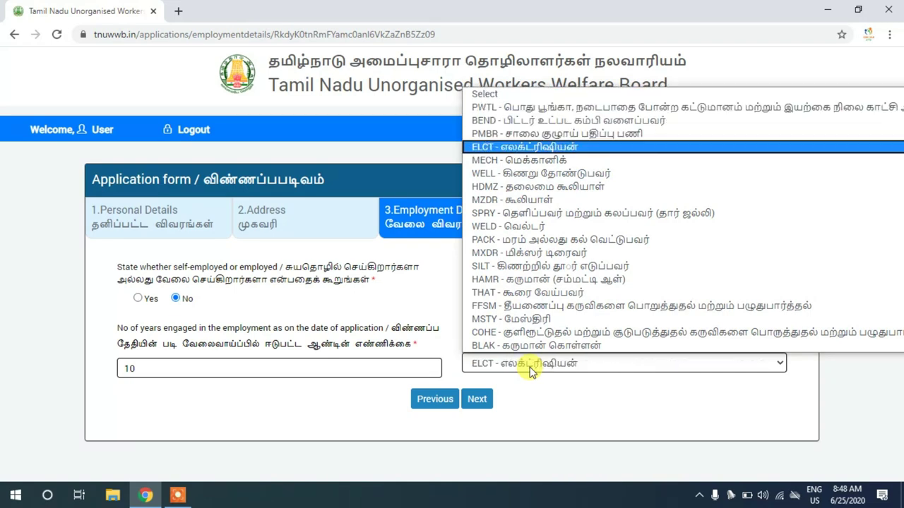
key("Down")
key("Down")
key("Down")
key("Down")
key("Down")
key("Down")
key("Down")
key("Down")
key("Down")
key("Down")
key("Down")
key("Down")
key("Down")
key("Down")
key("Down")
key("Down")
key("Down")
key("Down")
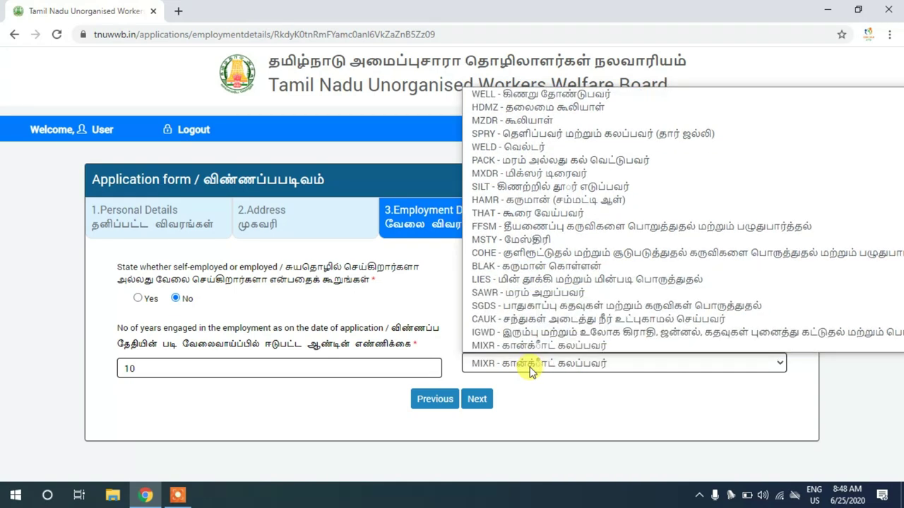
key("Up")
key("Up")
key("Up")
key("Up")
key("Up")
key("Up")
key("Up")
key("Down")
key("Down")
key("Down")
key("Down")
key("Down")
key("Down")
key("Down")
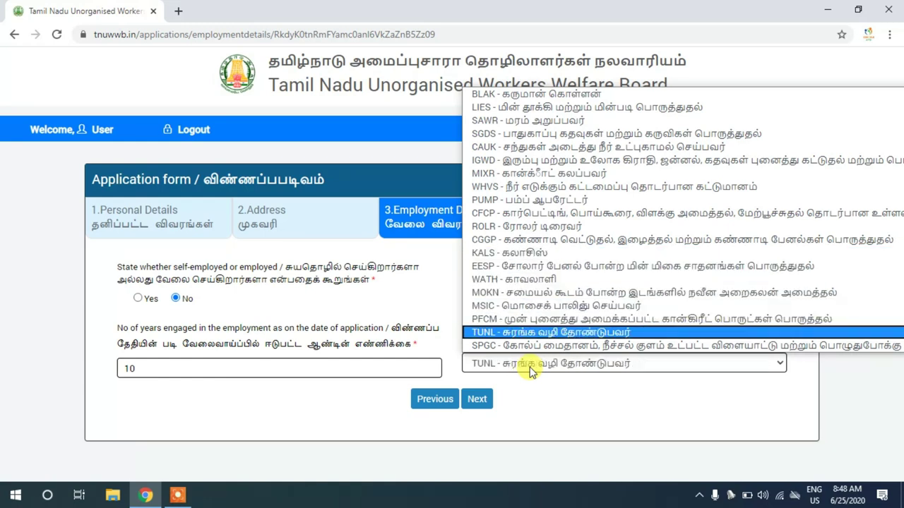
key("Up")
key("Up")
key("Up")
key("Up")
key("Up")
key("Up")
key("Up")
key("Up")
key("Up")
key("Up")
key("Up")
key("Up")
key("Up")
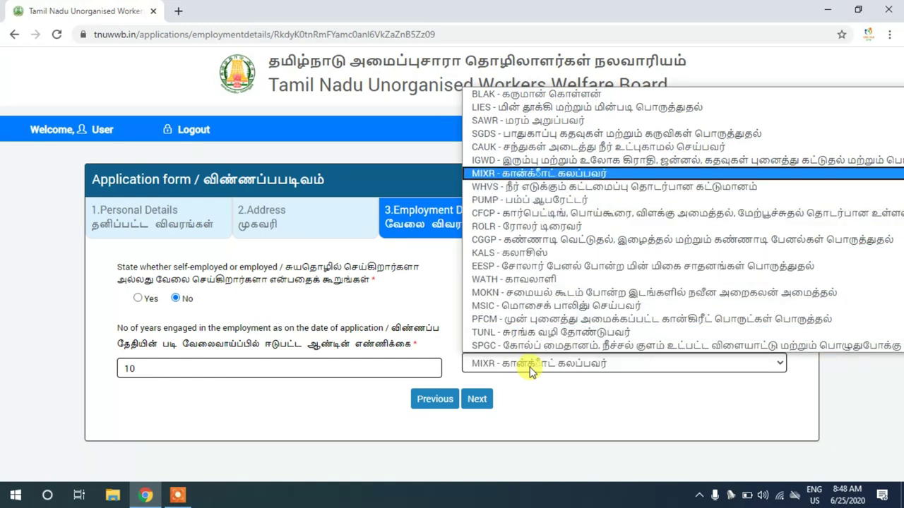
key("Return")
left_click(477, 398)
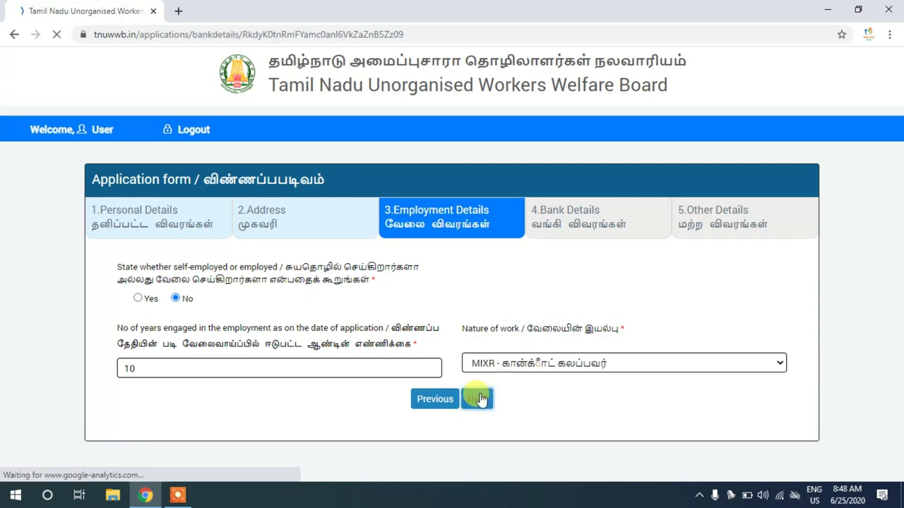
- Choose CANARA BANK as the bank name in the bank details
scroll(896, 247, "down", 1)
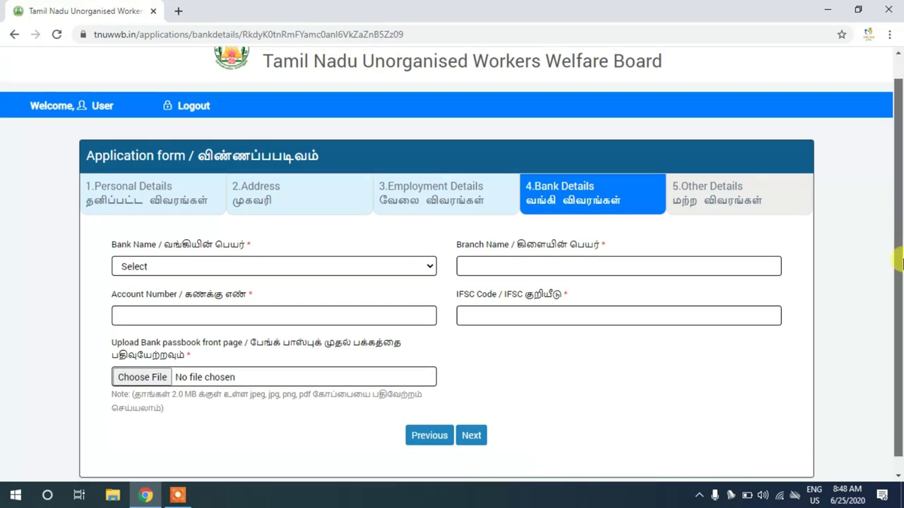
left_click(252, 252)
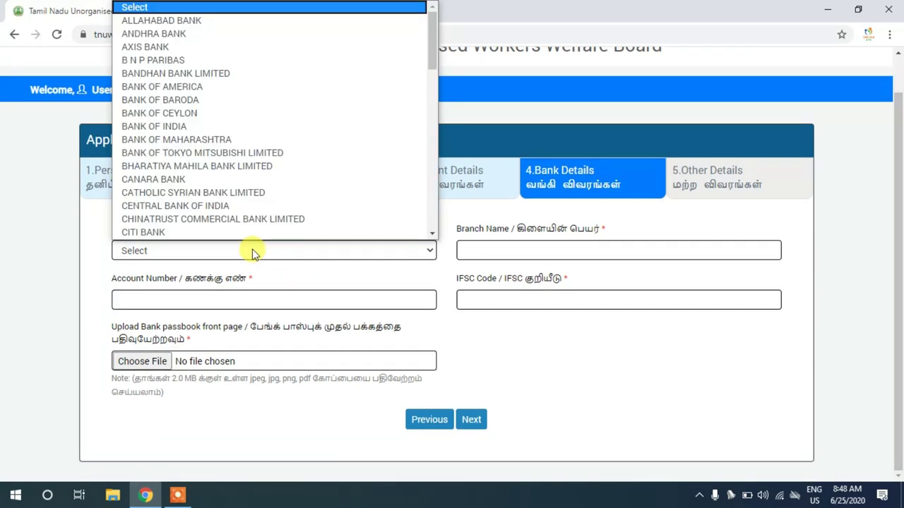
left_click(226, 178)
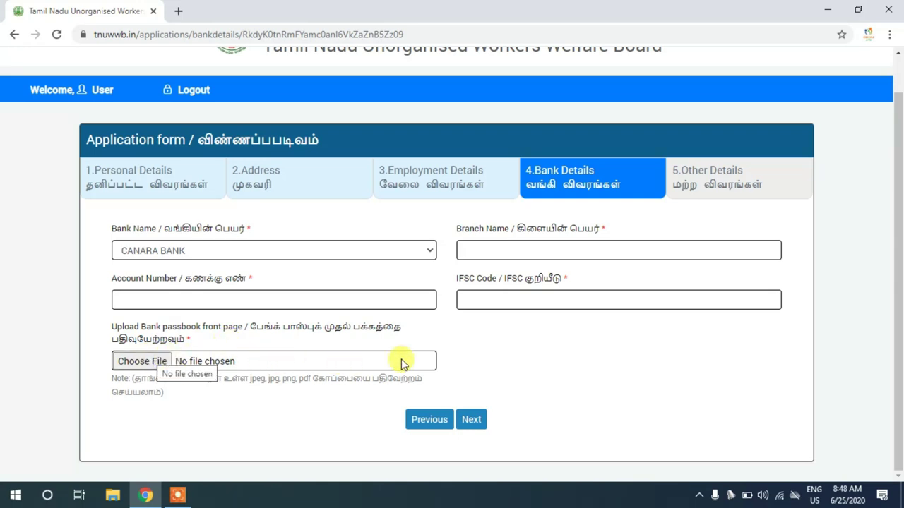
- Continue from the bank details to the other details and look over the family members and nominee sections
left_click(475, 419)
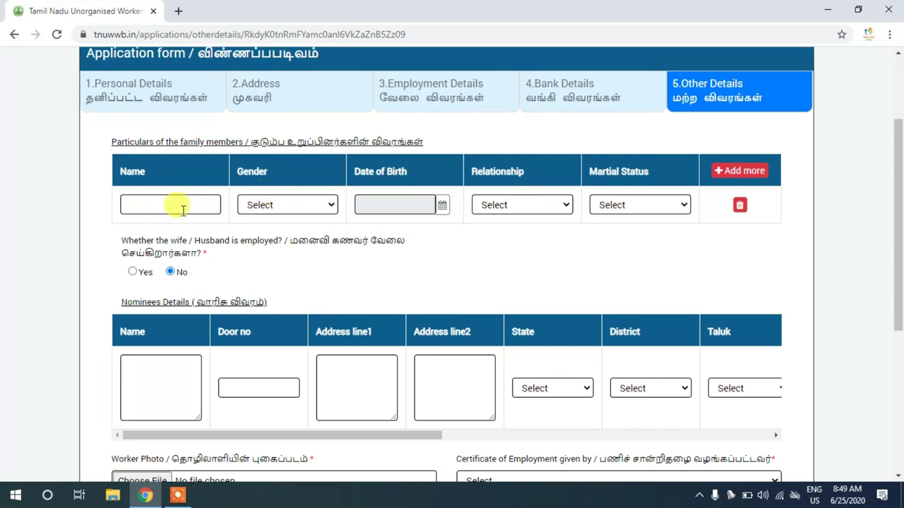
left_click_drag(899, 187, 900, 265)
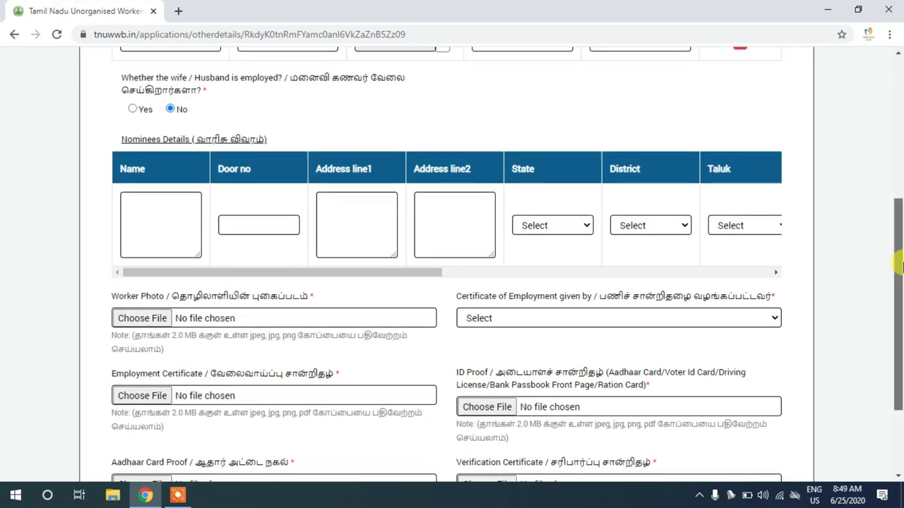
left_click(200, 239)
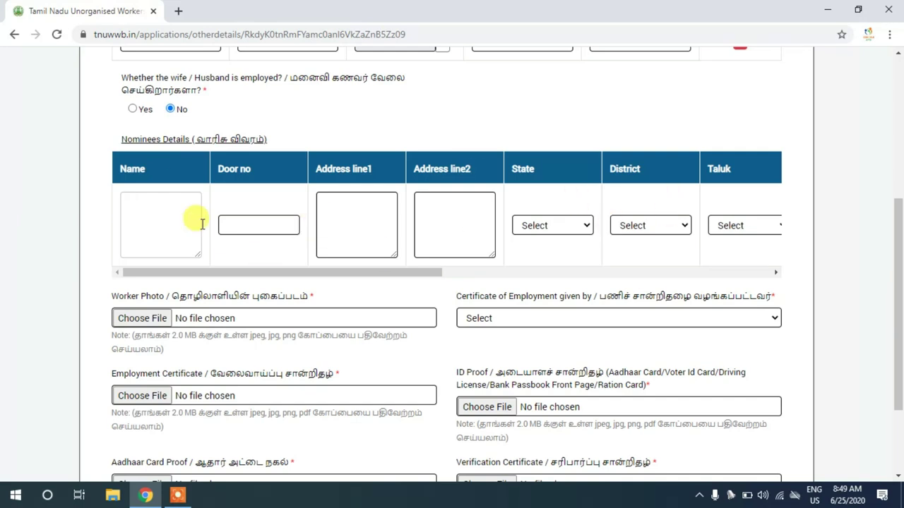
left_click_drag(318, 272, 273, 276)
scroll(902, 288, "down", 2)
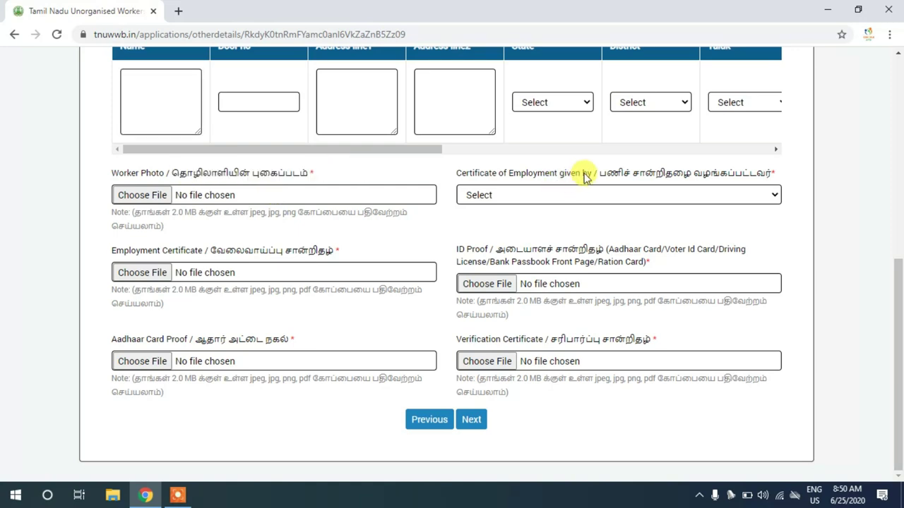
- Choose Registered Contractor as the giver of the Certificate of Employment in the other details
left_click_drag(617, 175, 751, 175)
left_click(635, 177)
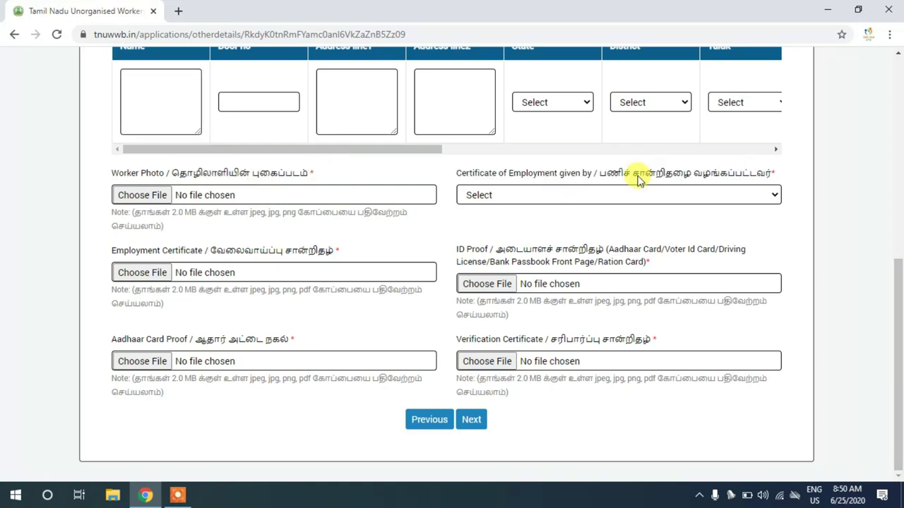
left_click(569, 196)
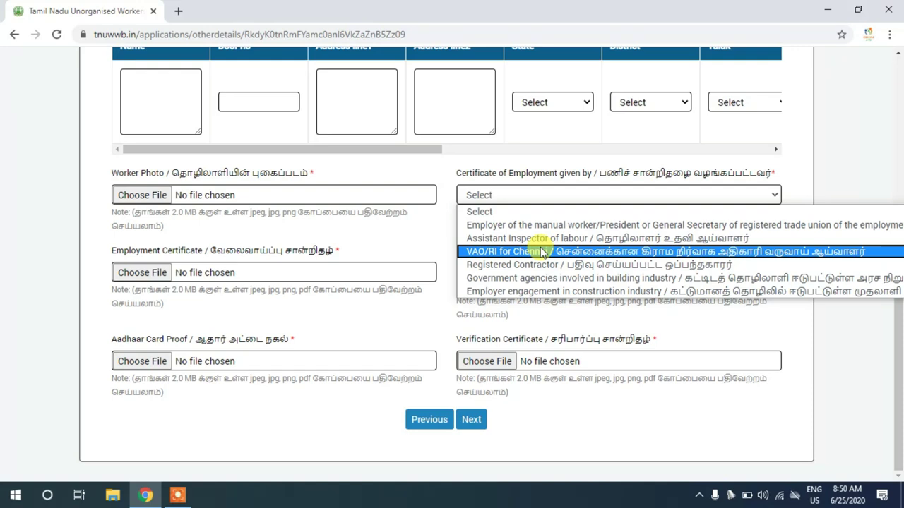
key("Up")
key("Up")
key("Down")
key("Down")
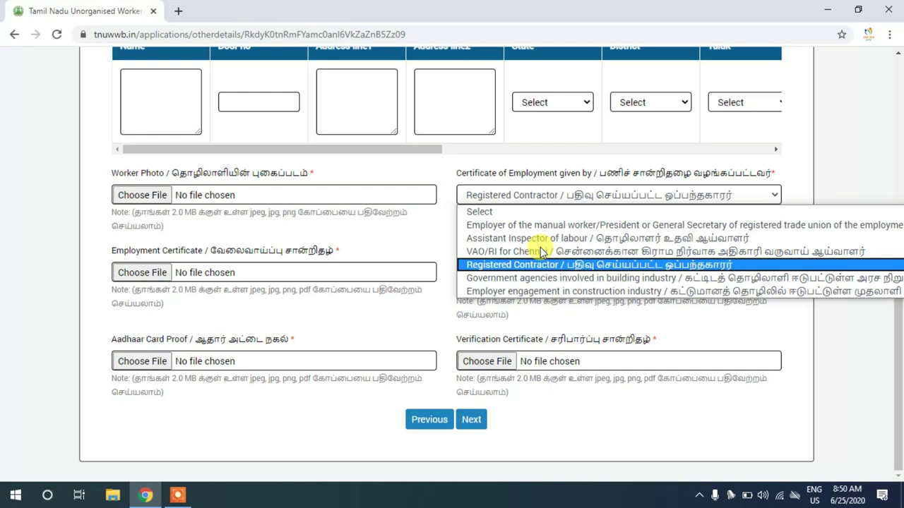
left_click(329, 235)
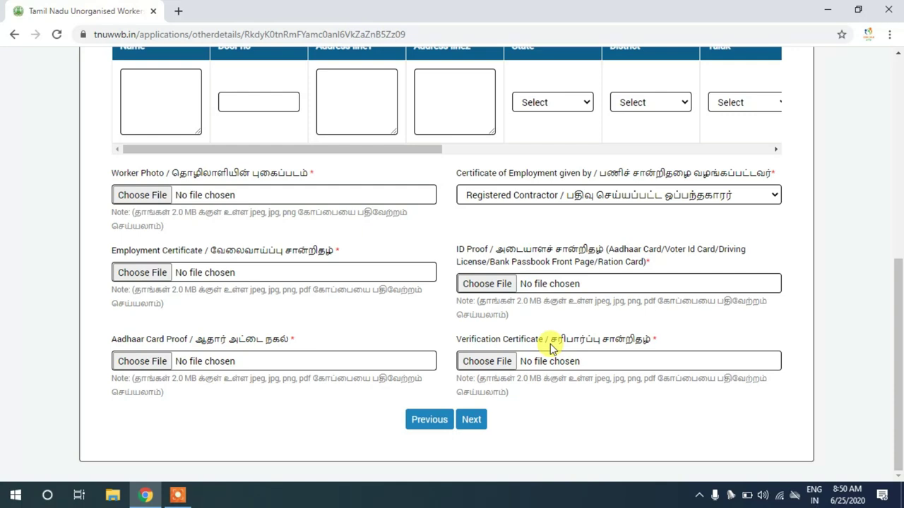
- Continue past the other details and open the Application Status page of the welfare board site
left_click(473, 420)
left_click_drag(899, 365, 899, 179)
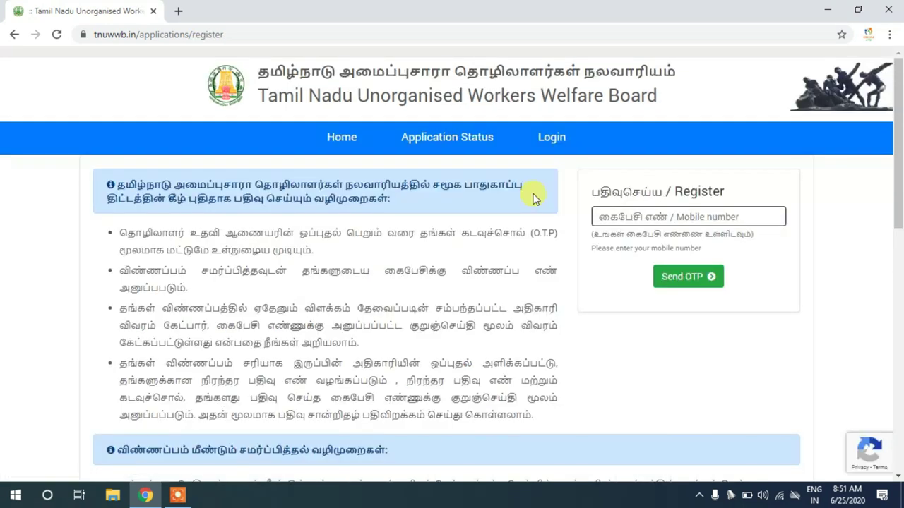
left_click(450, 139)
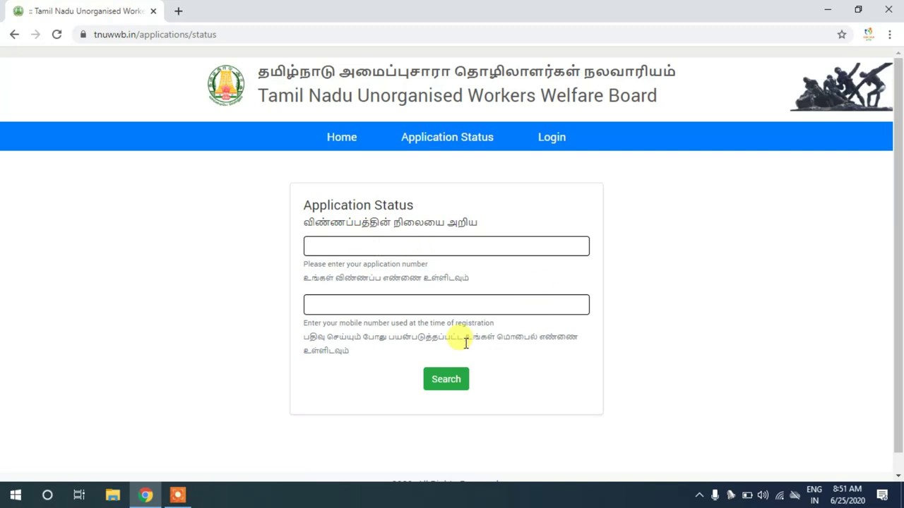